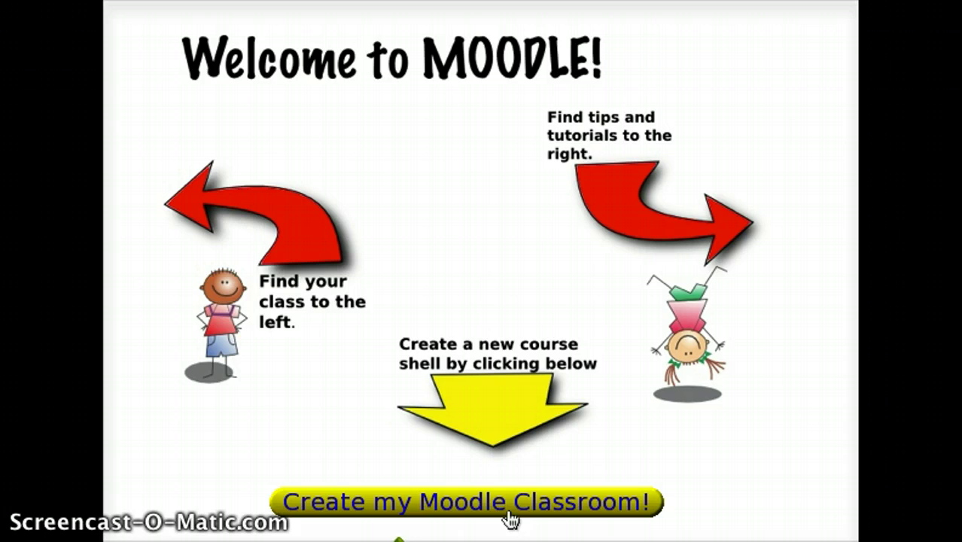
Step: Start creating a new Moodle classroom and log in with the saved credentials
click(509, 516)
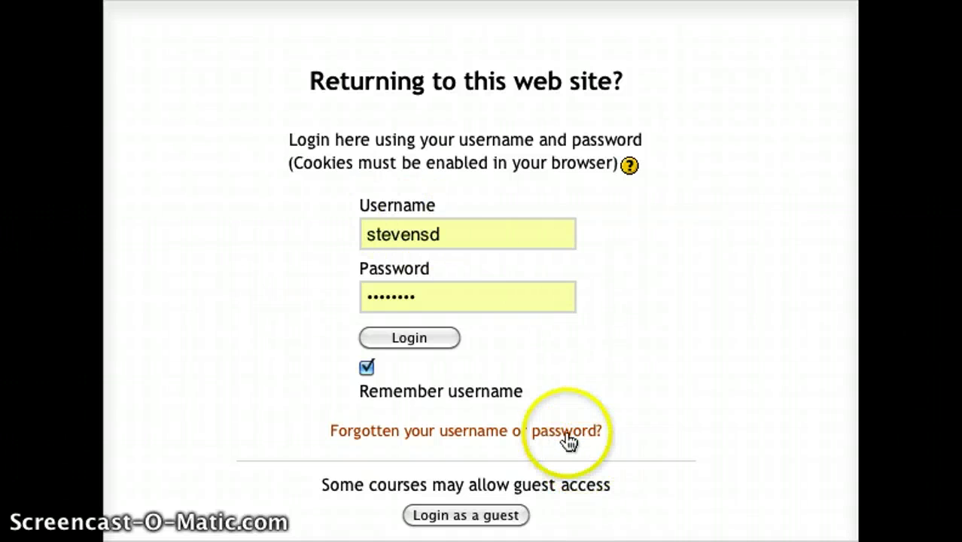
click(443, 338)
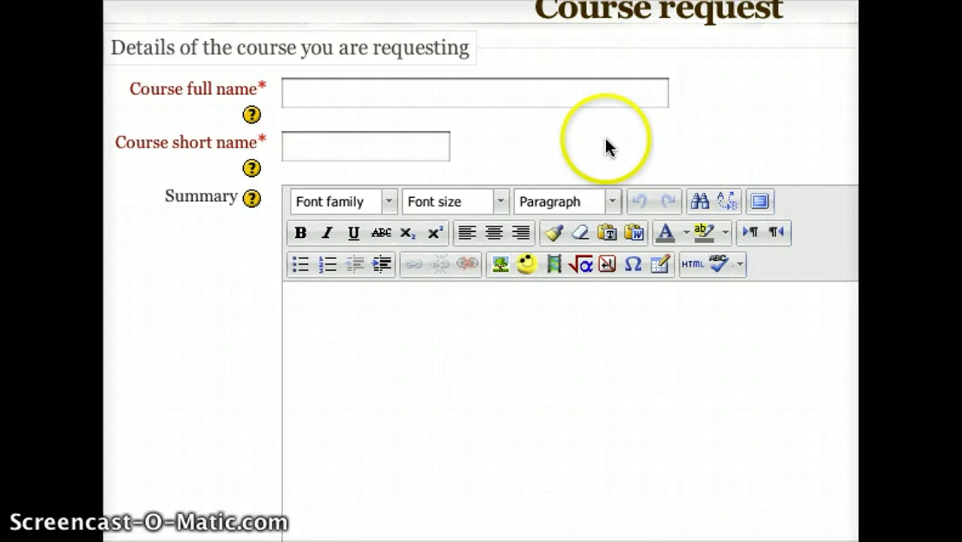
Step: Enter full name 'Under Water Basket Weaving 101', short name 'UWB-101', and paste the basket summary
click(630, 101)
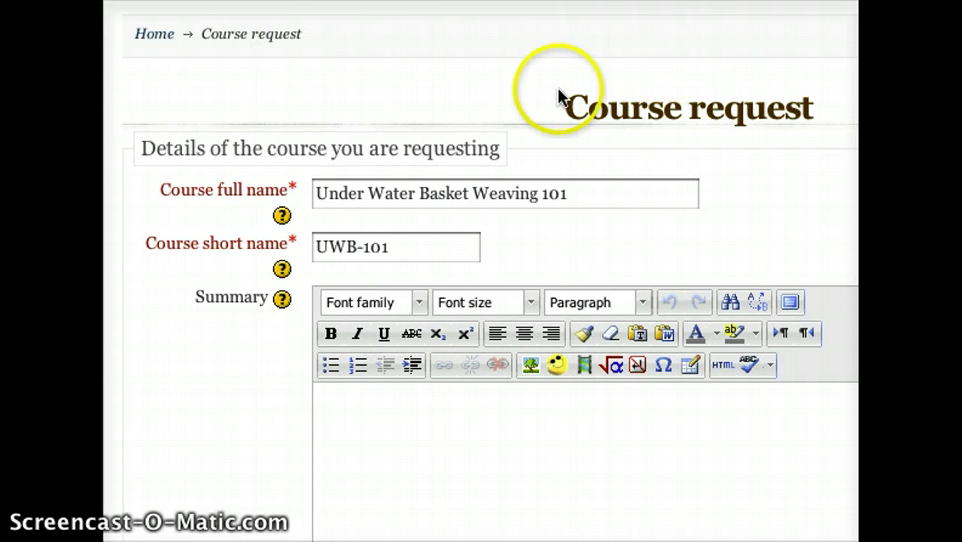
click(328, 256)
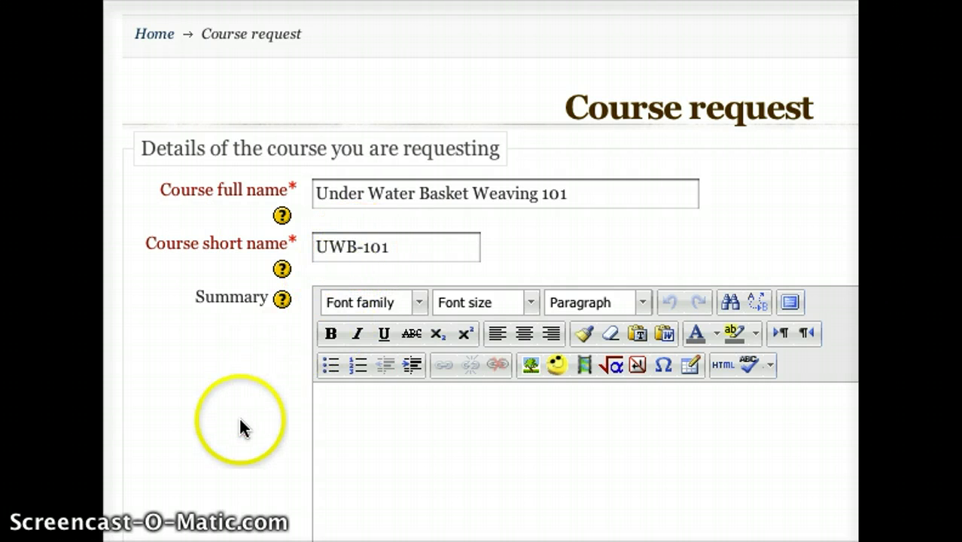
scroll(241, 427, down, 1)
scroll(241, 428, down, 5)
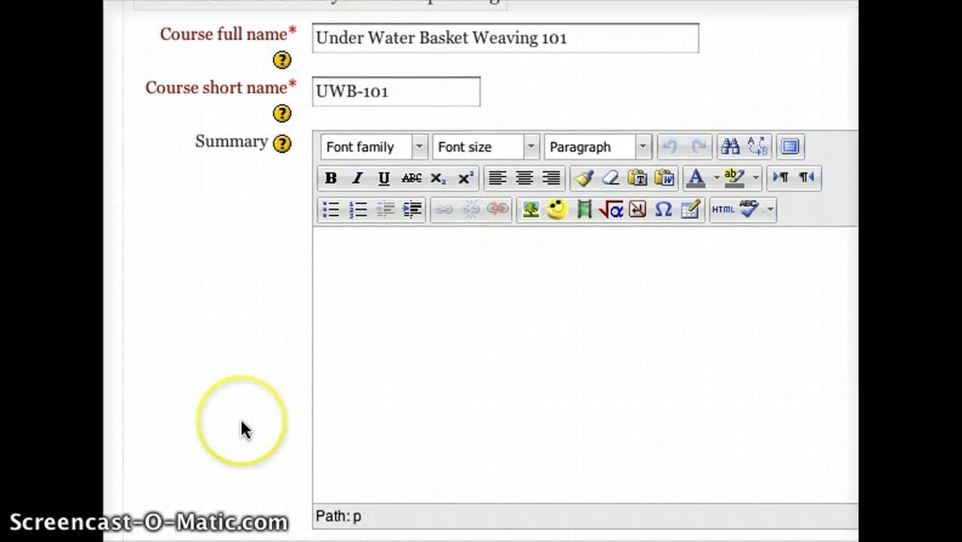
click(413, 294)
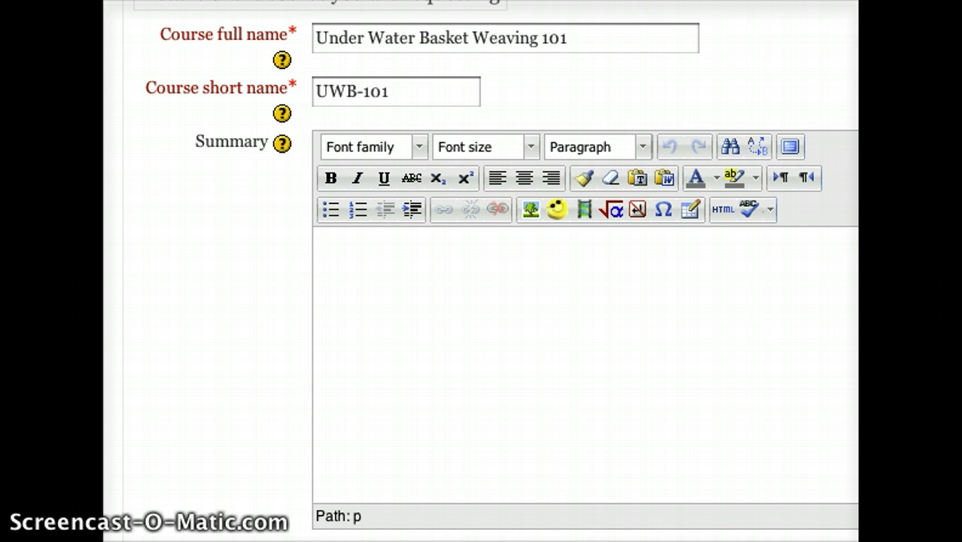
text(Learn how to create baskets while holding your breath.)
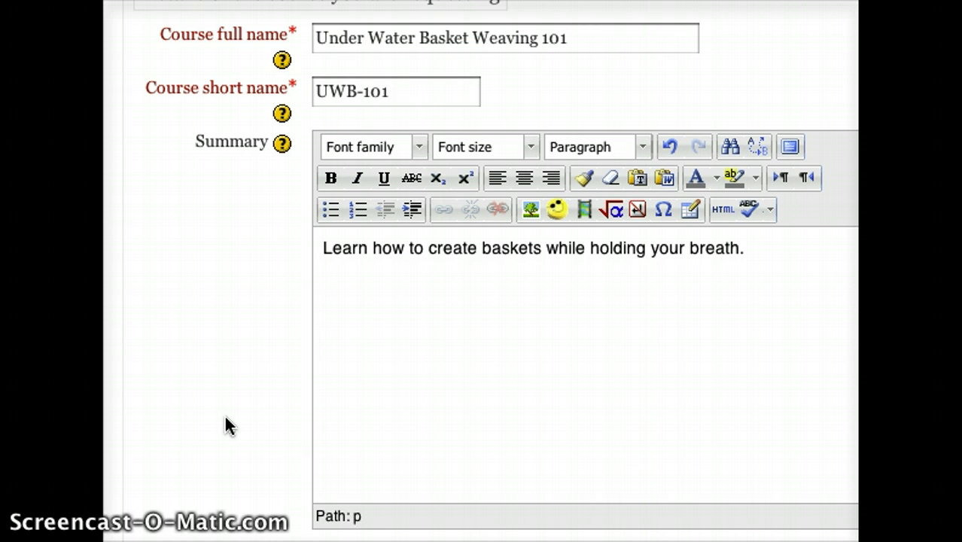
scroll(223, 417, down, 5)
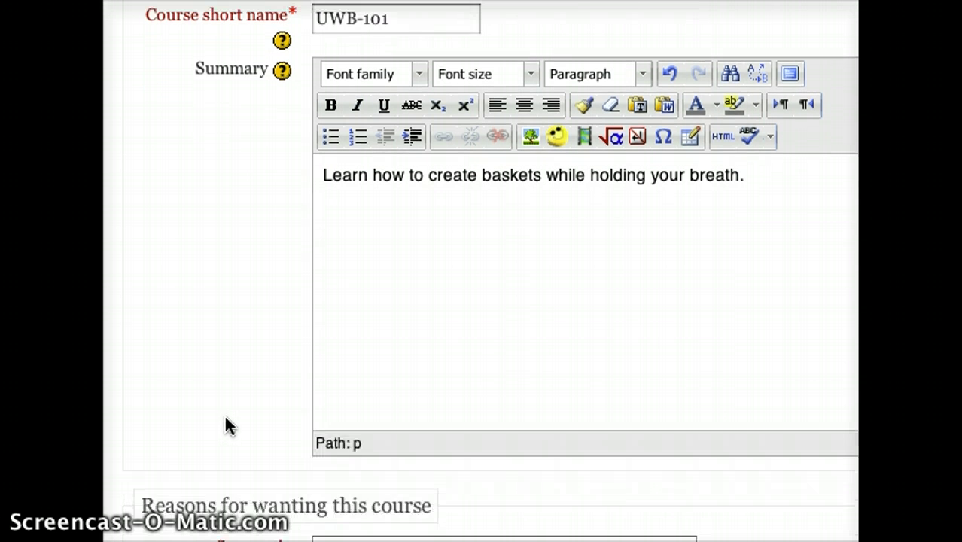
Step: Write the note asking to file the course under visual aquatic arts, fix 'tyhe', and submit the request
scroll(225, 416, down, 1)
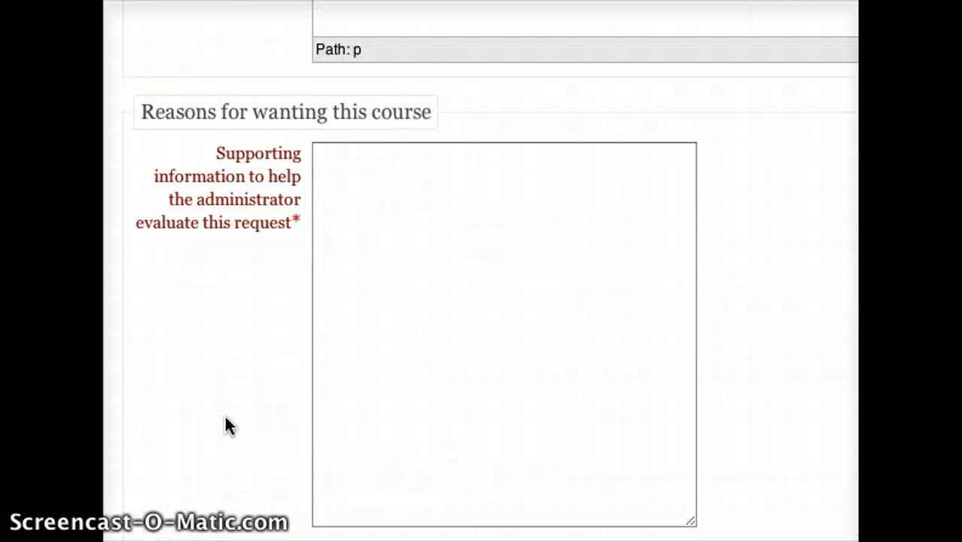
click(413, 256)
click(390, 230)
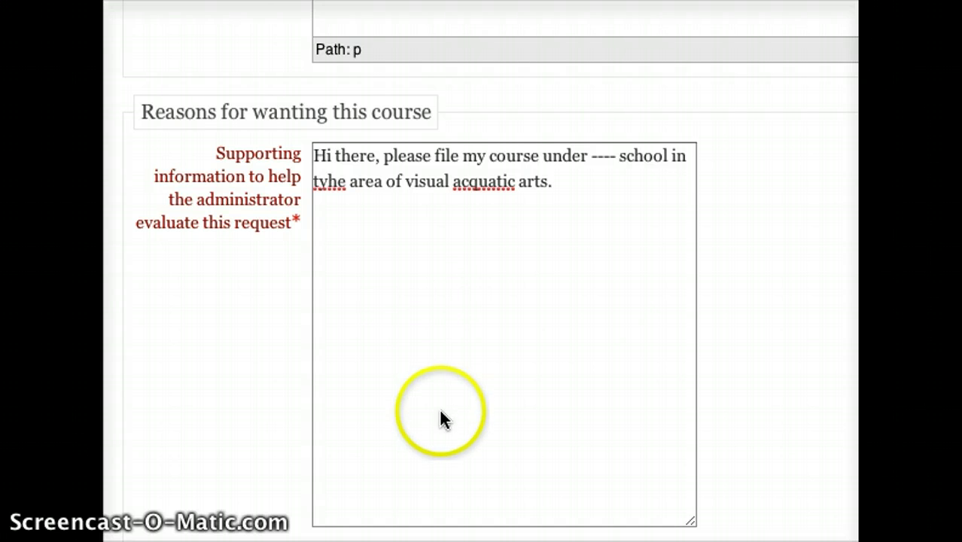
click(329, 186)
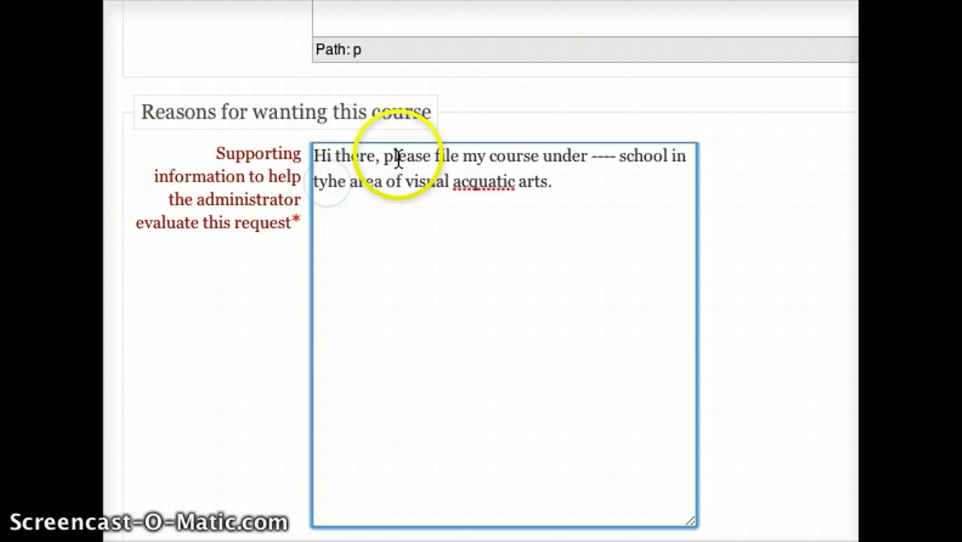
key(BackSpace)
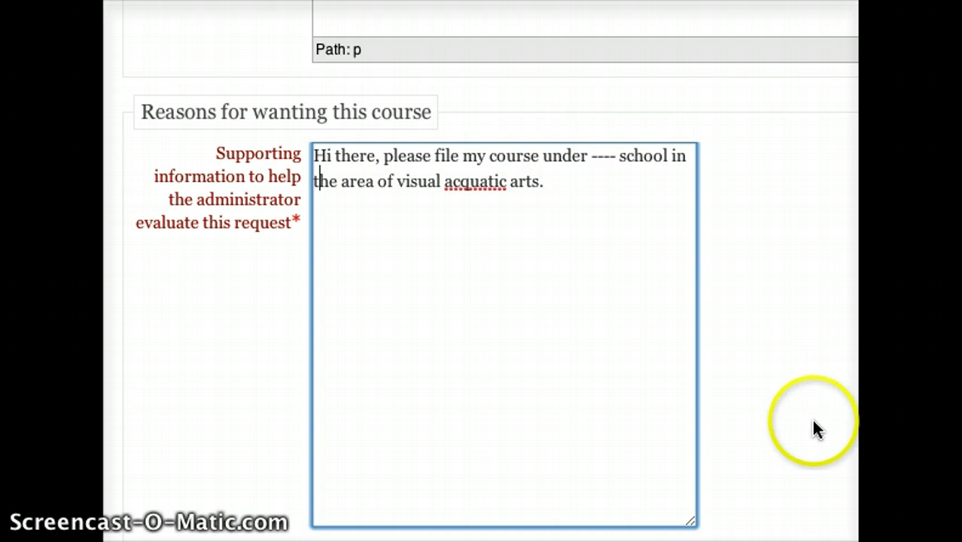
scroll(818, 431, down, 3)
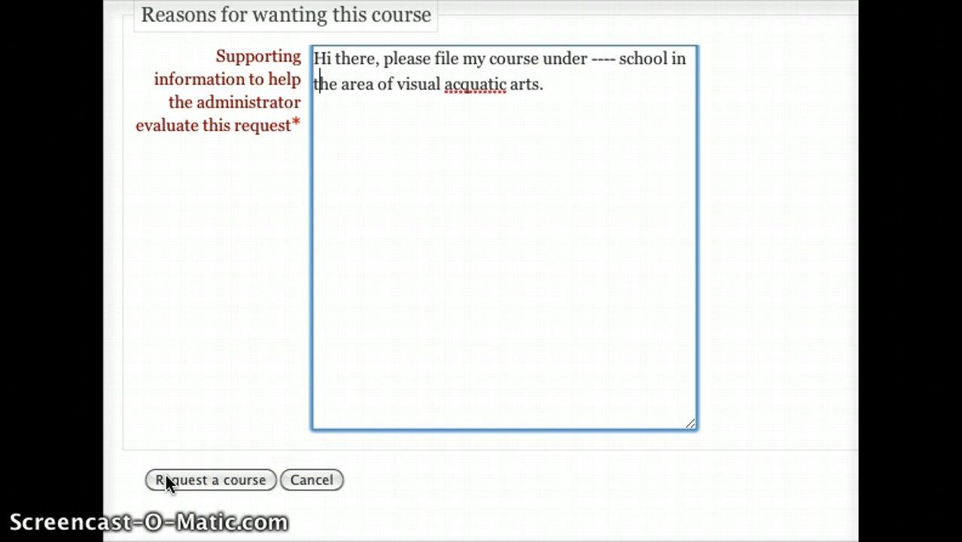
click(140, 537)
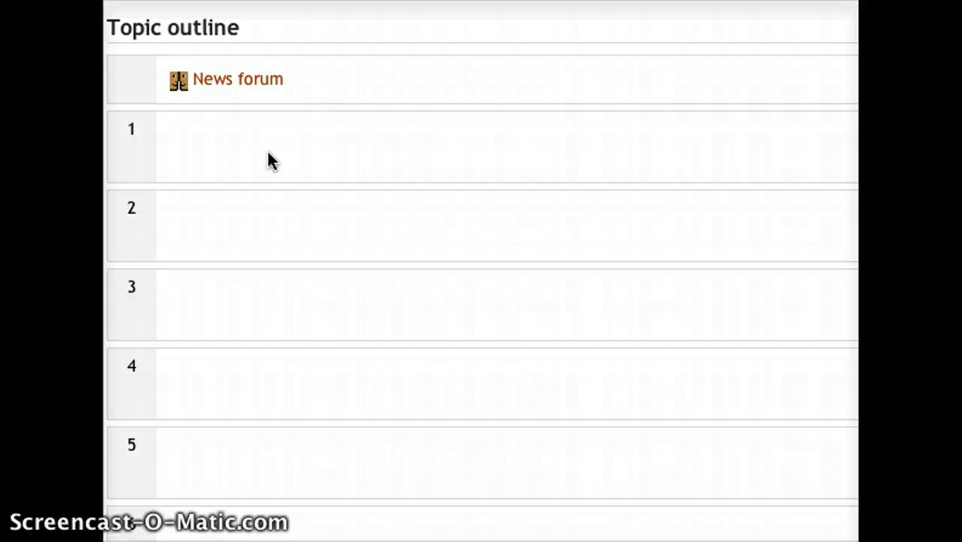
Step: Go to the new UWB-101 course page with its News forum and empty topics
click(343, 215)
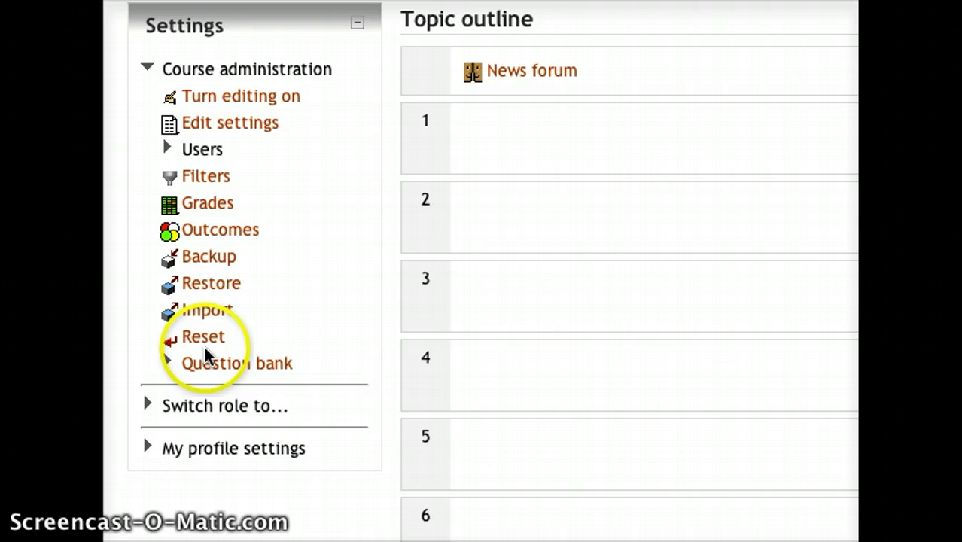
Step: Expand Users under Course administration in the Settings block
click(178, 153)
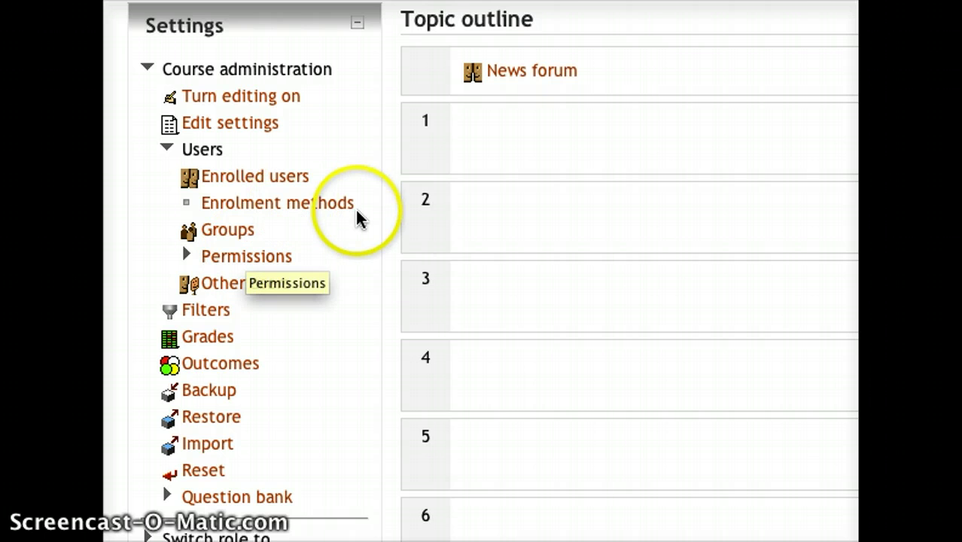
Step: Open the course's Enrolment methods and the Self enrolment settings for UWB-101
click(315, 214)
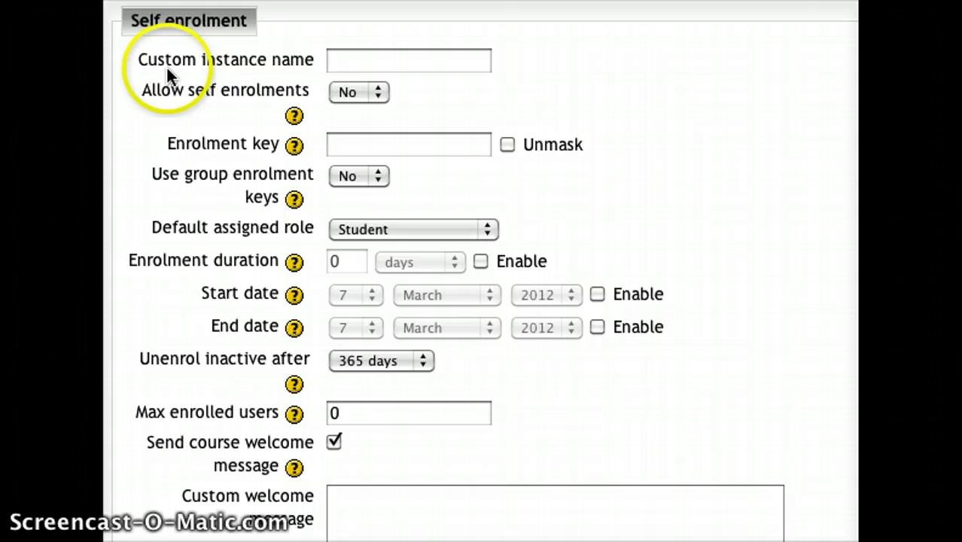
Step: Set Allow self enrolments to Yes, unmask the key field, and enter the enrolment key
click(351, 95)
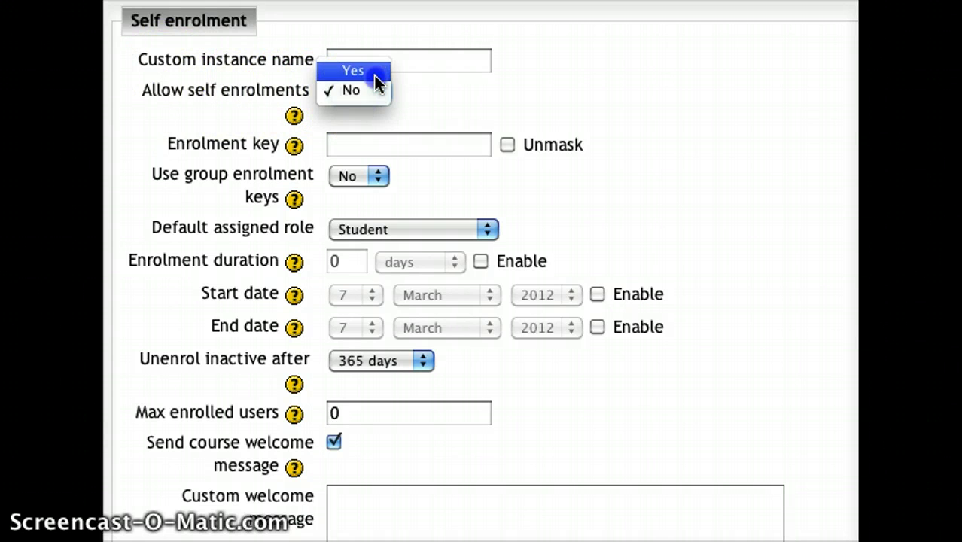
click(373, 74)
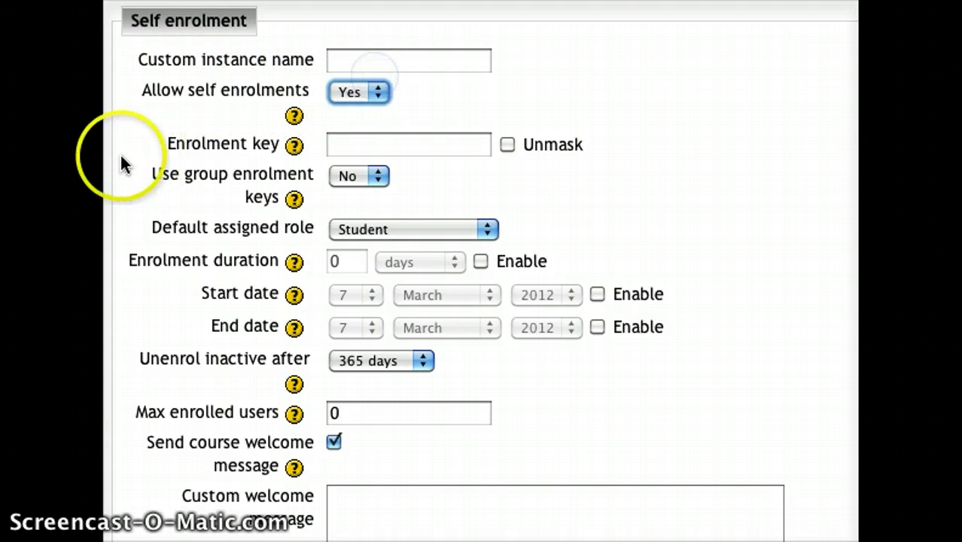
click(376, 146)
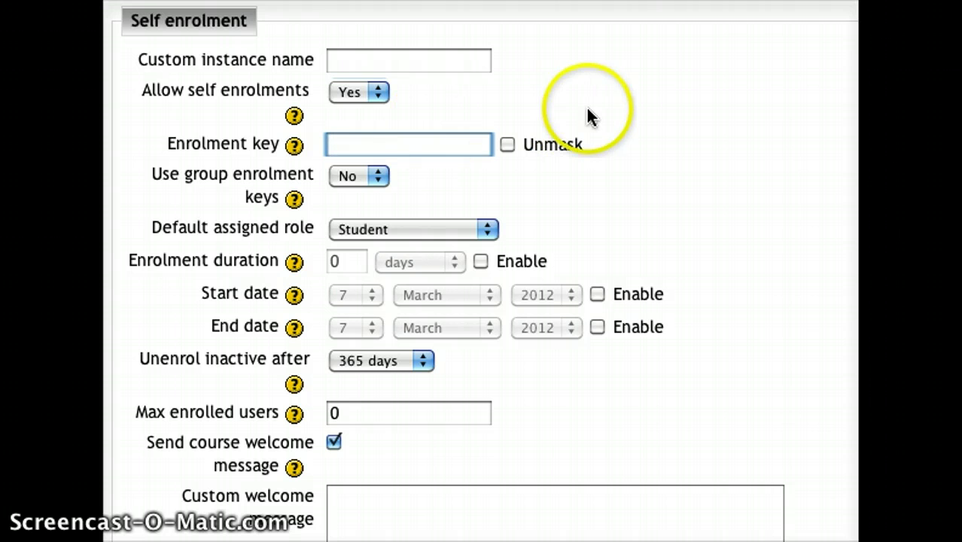
click(506, 144)
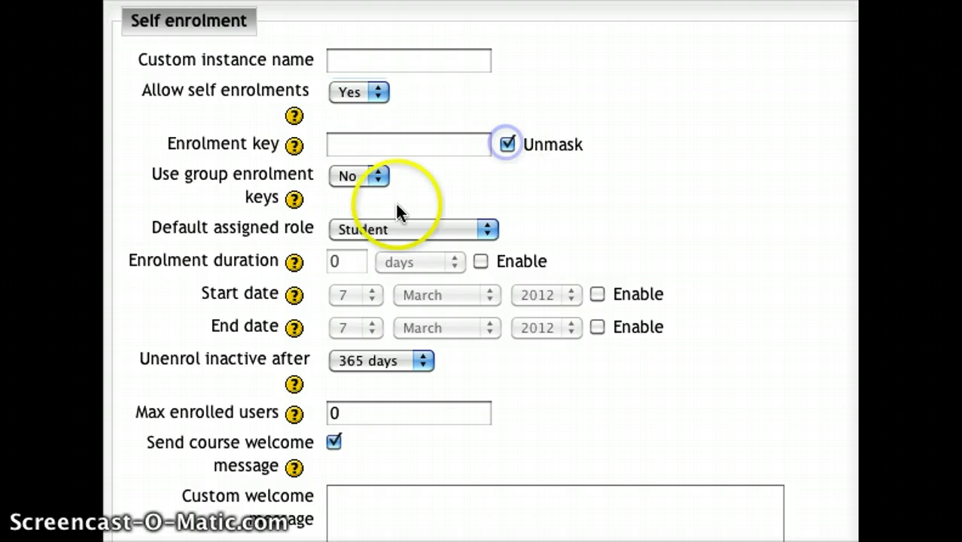
click(428, 153)
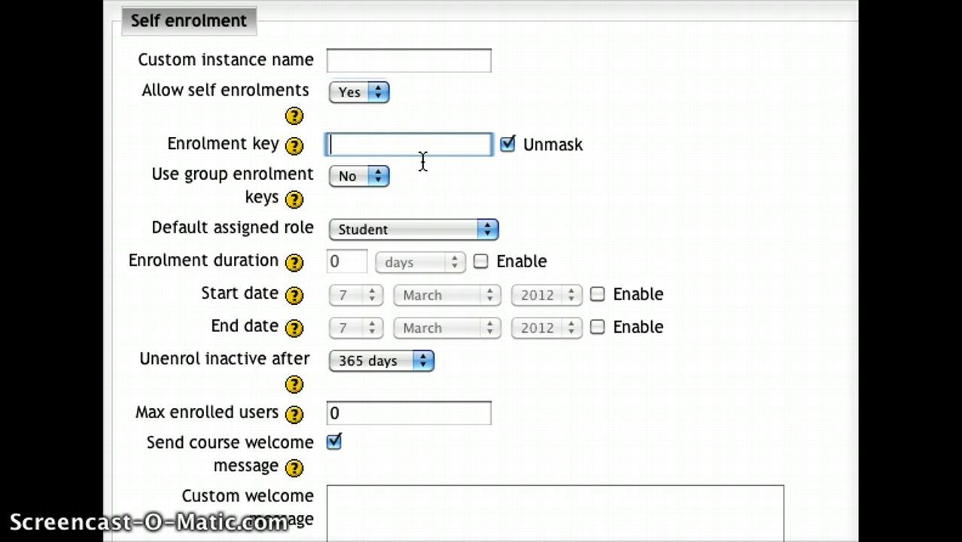
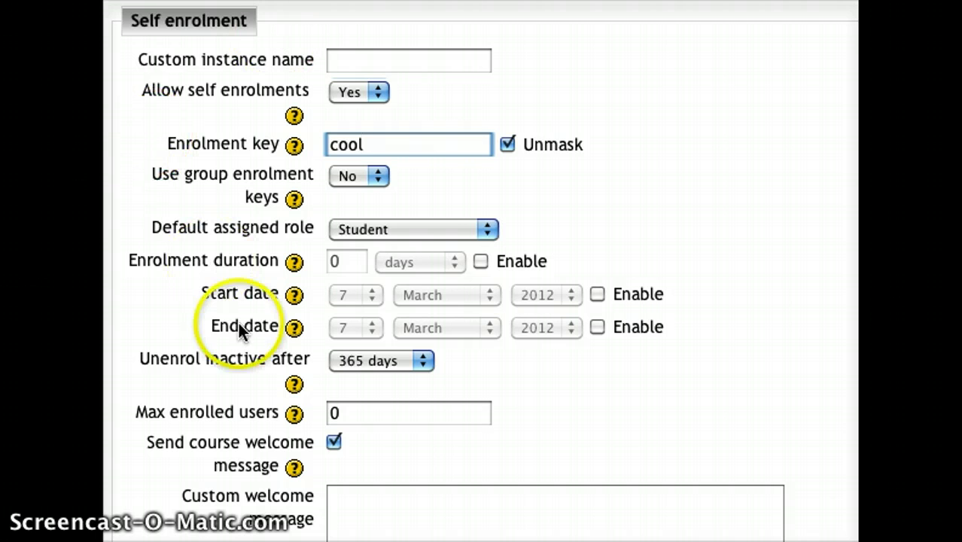
Step: Keep Student as the default assigned role for self-enrolled users
click(410, 235)
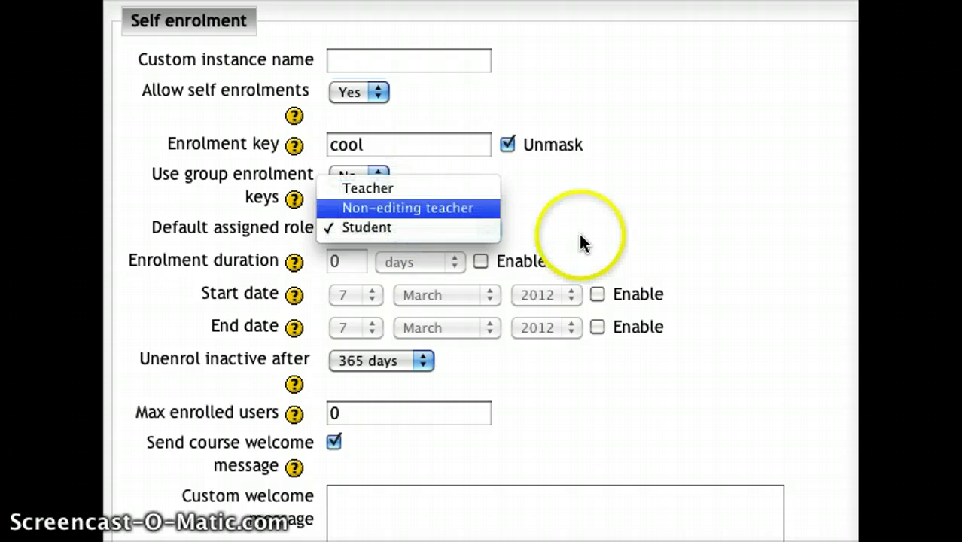
click(664, 260)
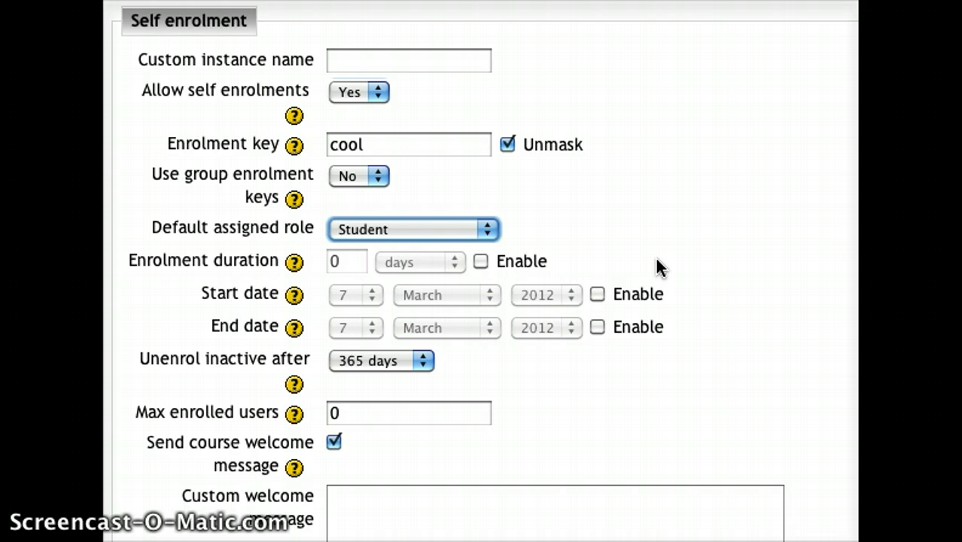
scroll(271, 466, down, 3)
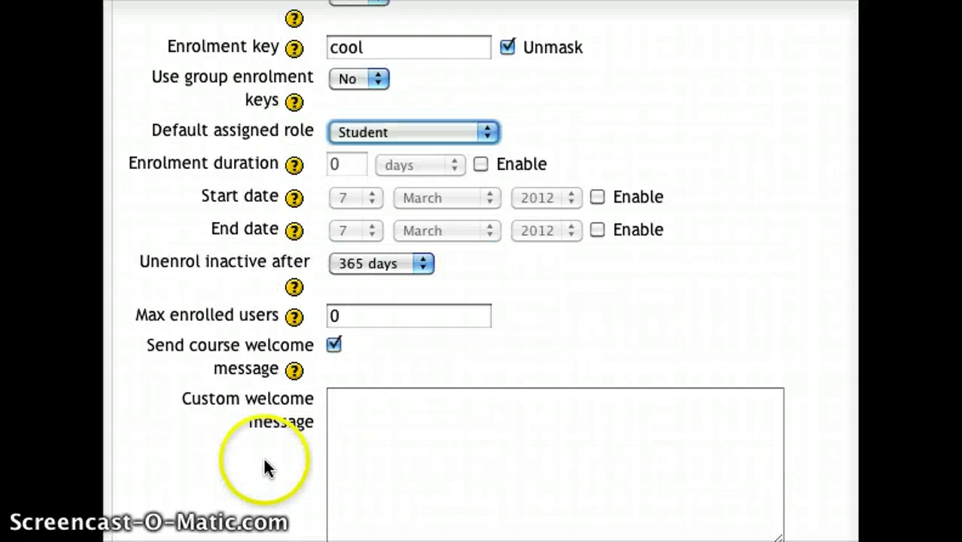
scroll(268, 451, down, 4)
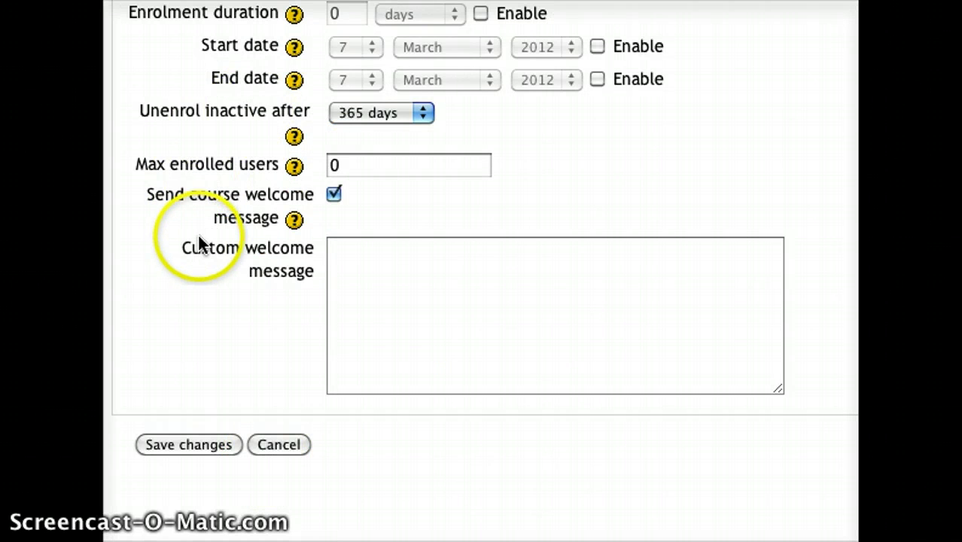
Step: Add a custom welcome message beginning 'Welcome to Underwater basket weaving.' inviting students to introduce themselves
click(450, 262)
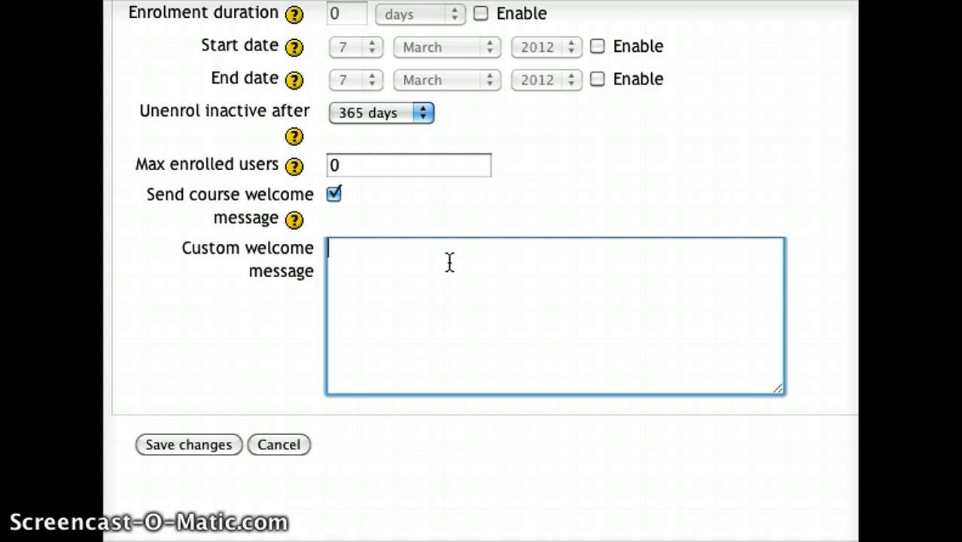
click(369, 312)
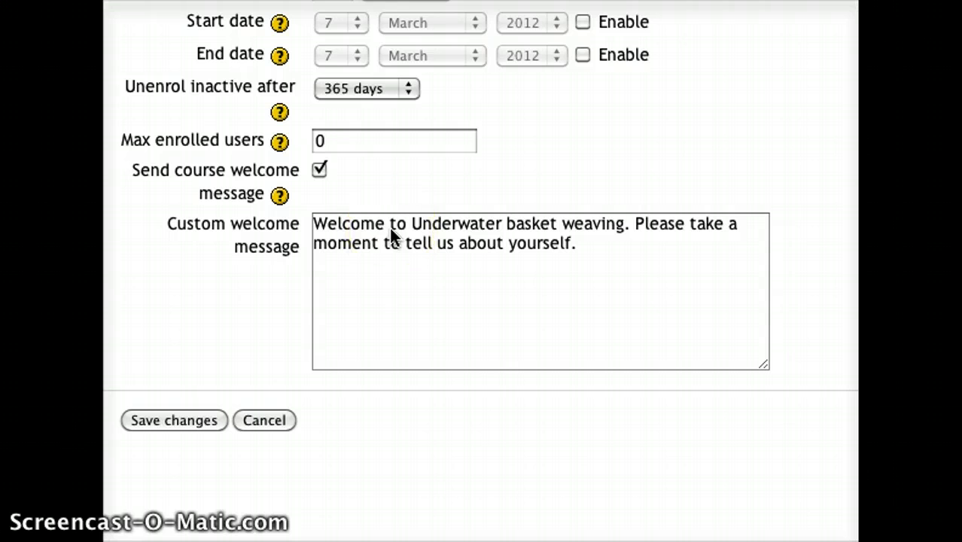
click(390, 233)
click(439, 261)
click(130, 420)
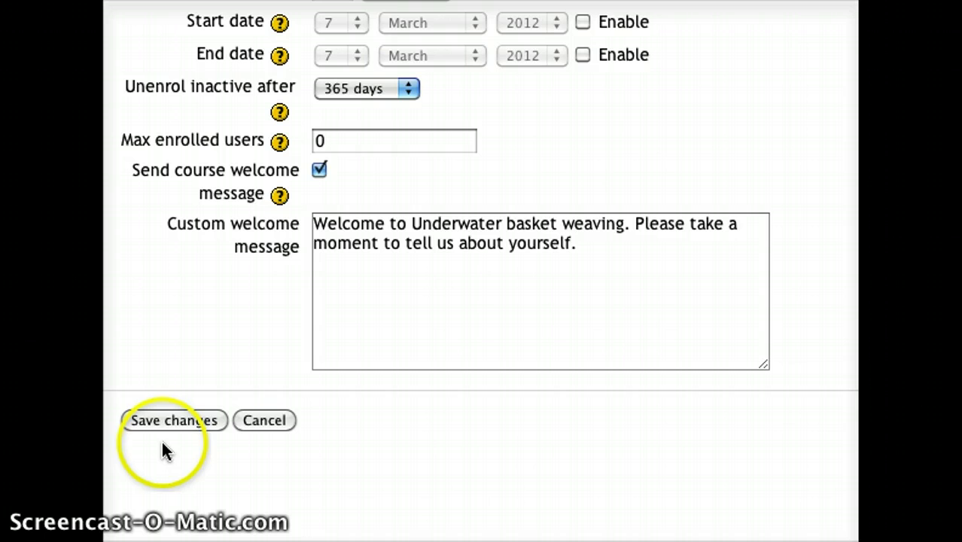
Step: Save the settings so Self enrolment (Student) appears among the course's enrolment methods
click(176, 426)
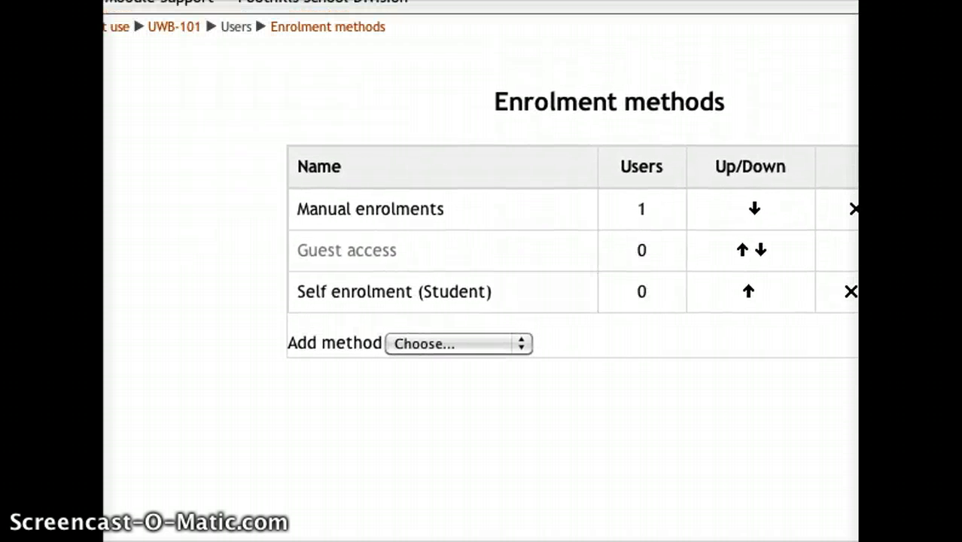
click(172, 52)
mouse_move(189, 11)
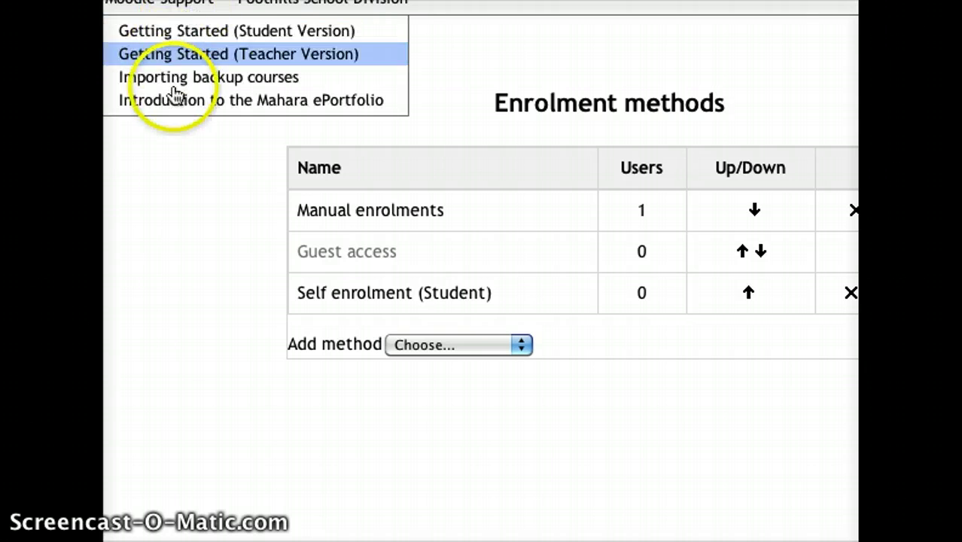
click(205, 191)
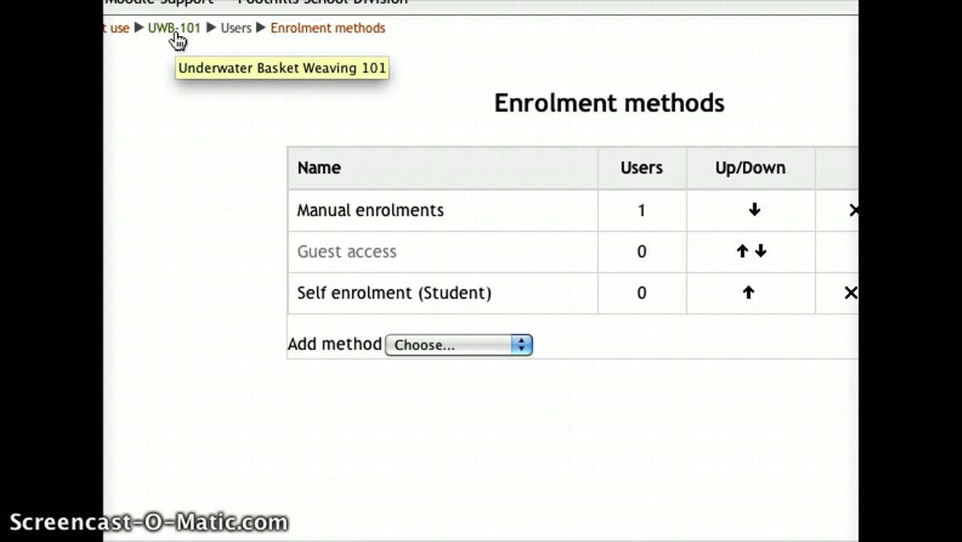
Step: Return to the UWB-101 course page through the breadcrumb trail
click(176, 33)
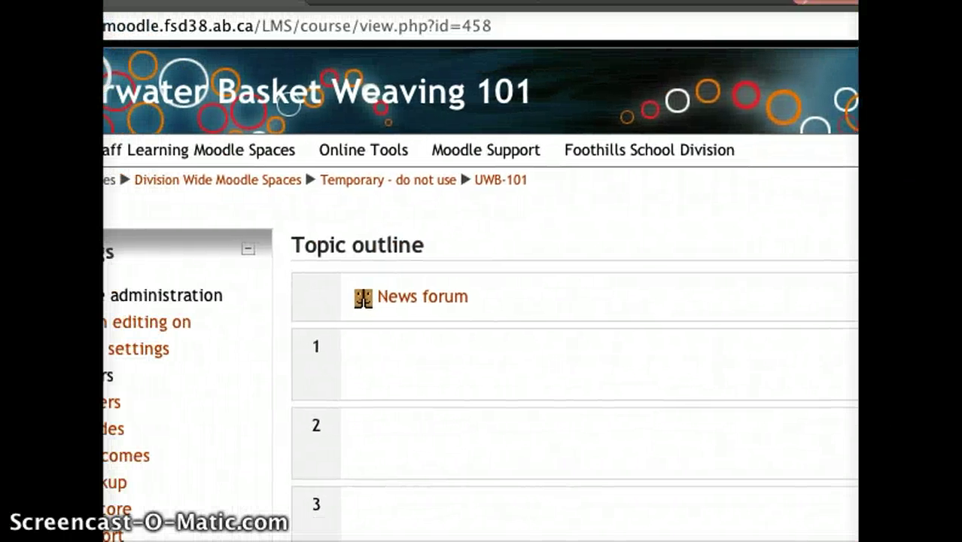
Step: Copy the course address moodle.fsd38.ab.ca/LMS/course/view.php?id=458 from Safari's address bar
click(391, 24)
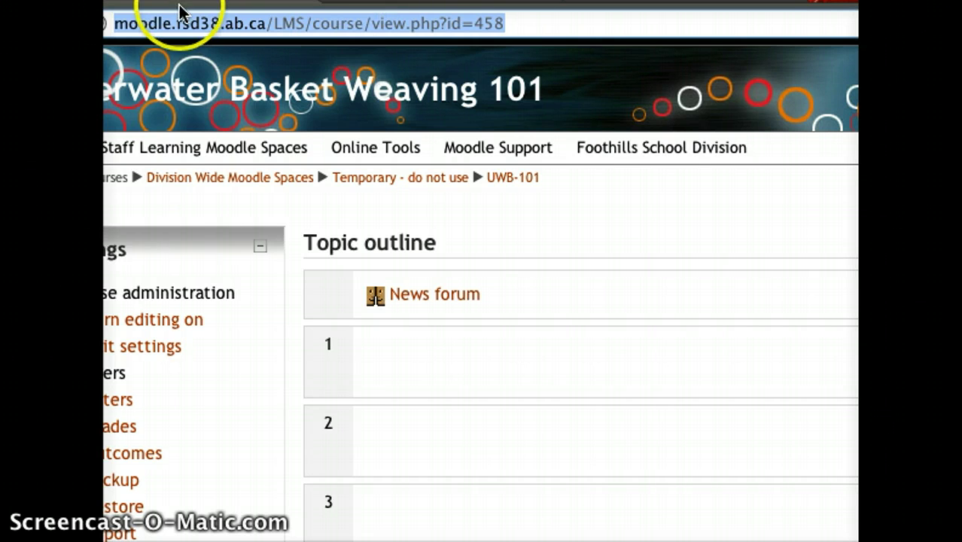
right_click(404, 30)
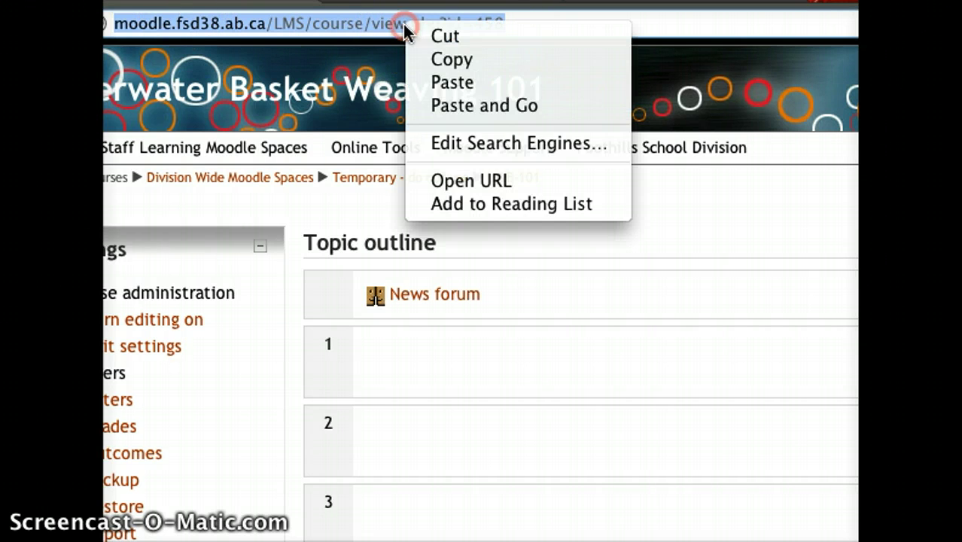
click(452, 59)
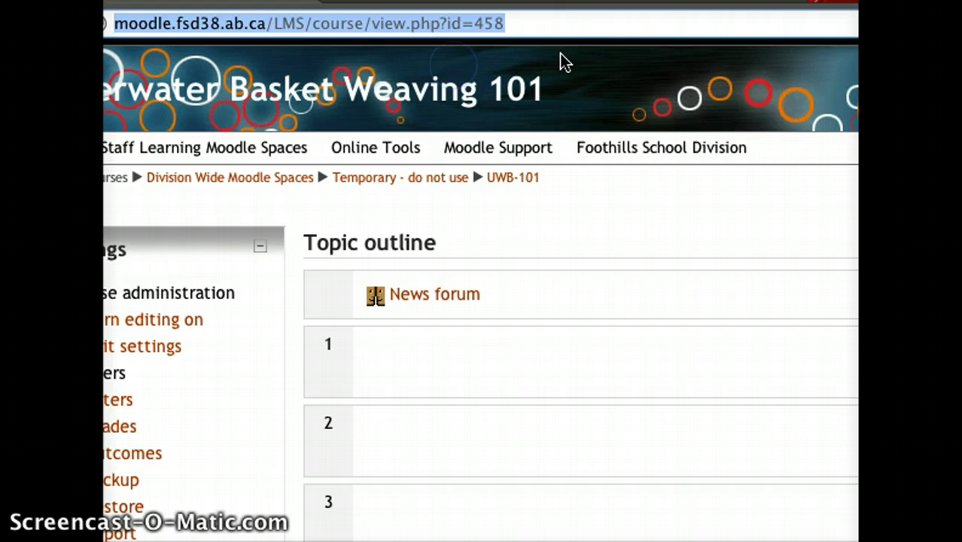